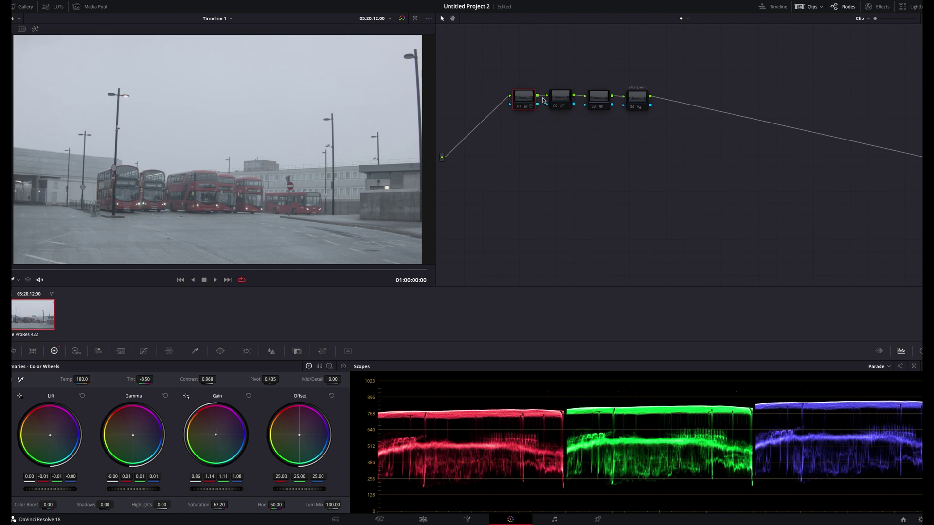
Step: Enable nodes 02, 03 and 04 one after another in the bus clip's grading chain
click(560, 97)
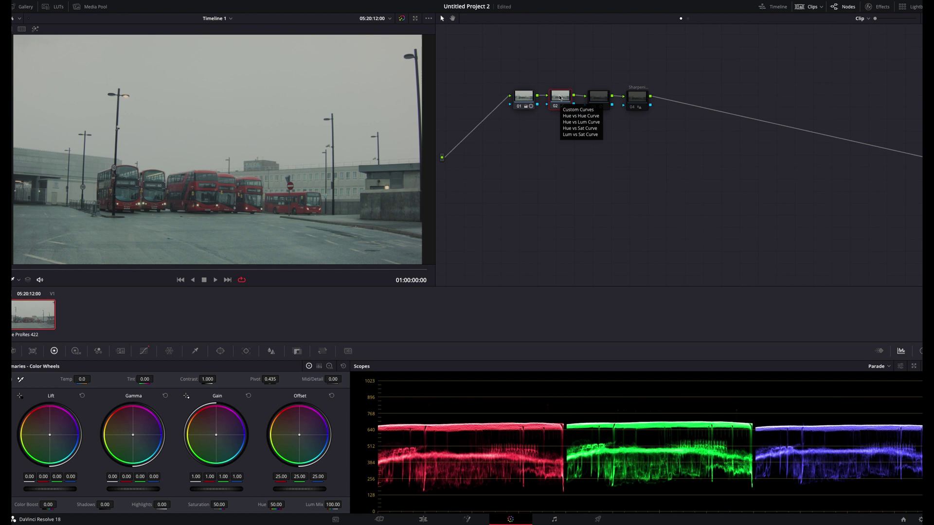
click(599, 95)
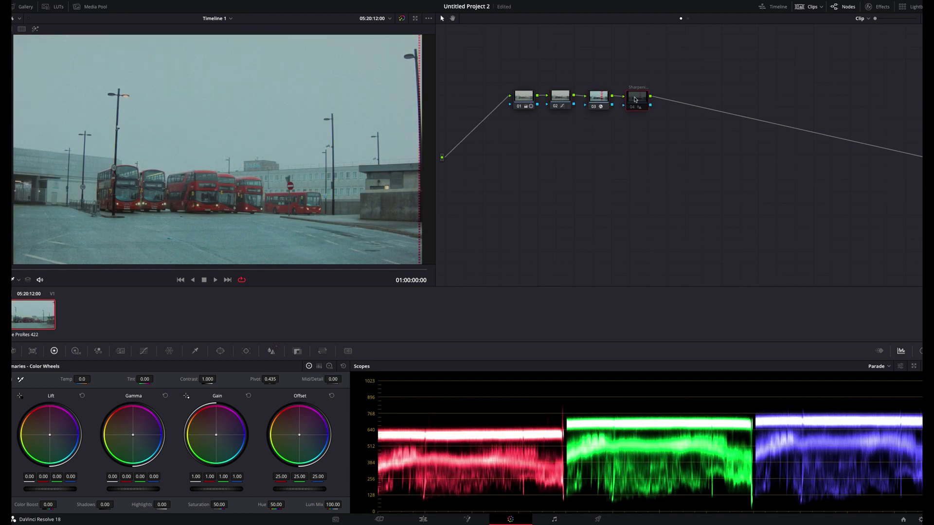
drag(635, 99, 636, 99)
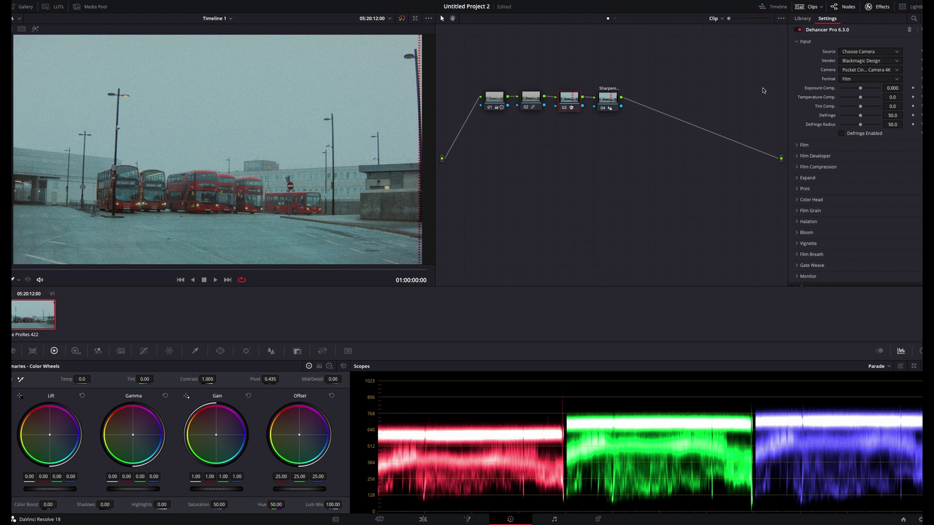
Step: Review the available source options in the Dehancer input settings on node 03
click(864, 52)
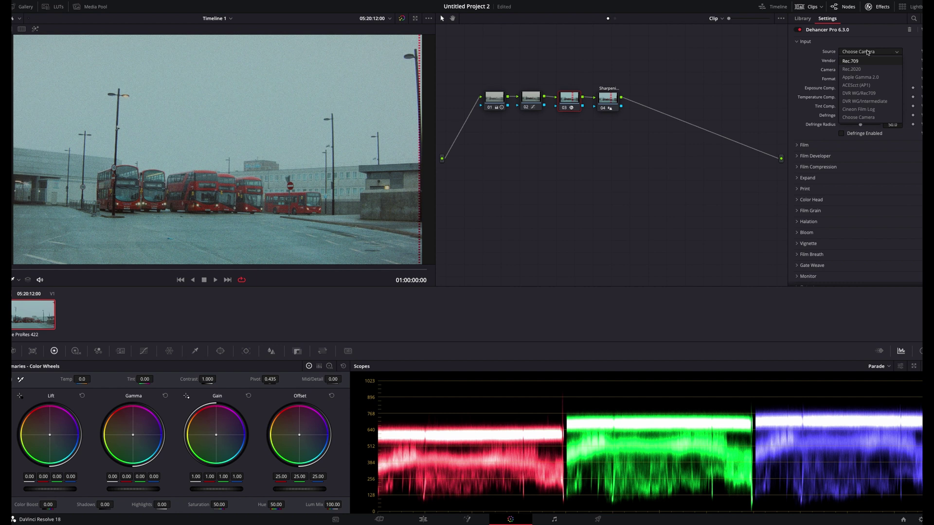
click(868, 53)
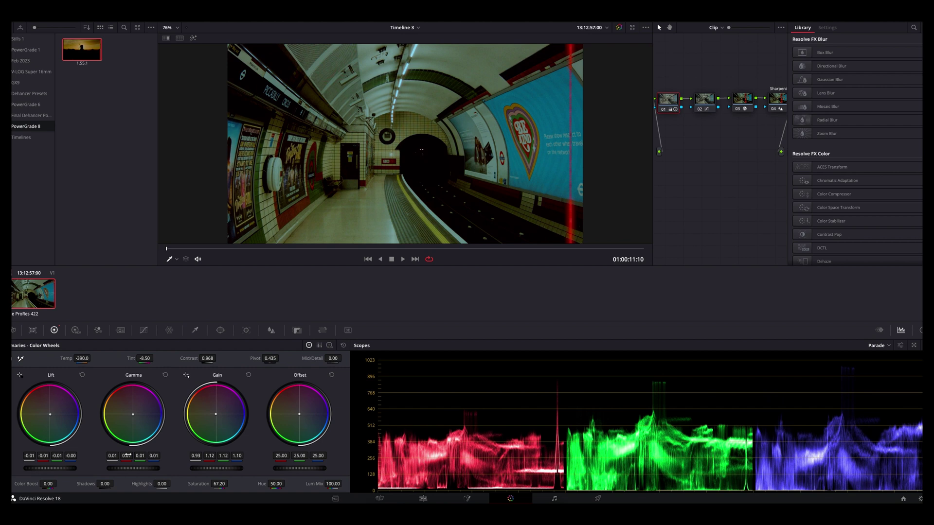
Step: Adjust node 03 of the tube station clip to halation source limiter 11.0, background gain 46.8 and smoothness 18.4, with input tint compensation -15.6
click(742, 99)
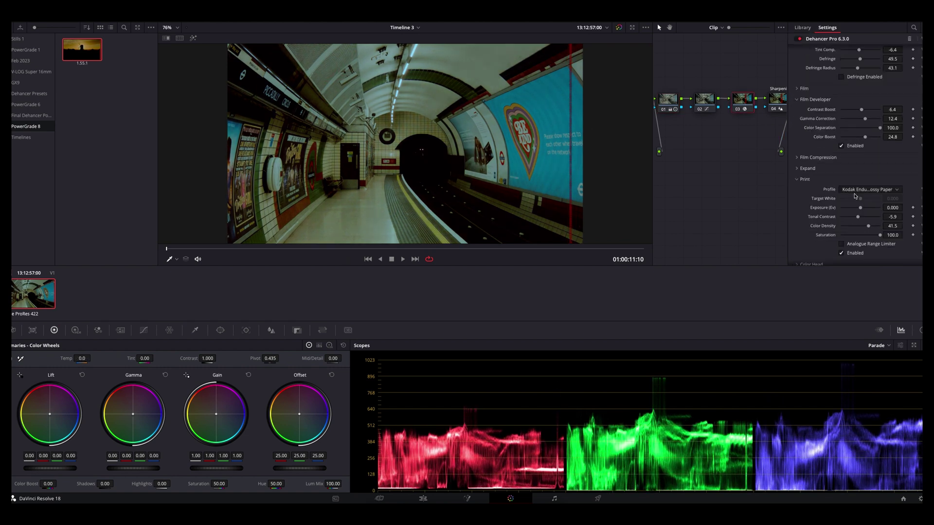
scroll(855, 196, down, 10)
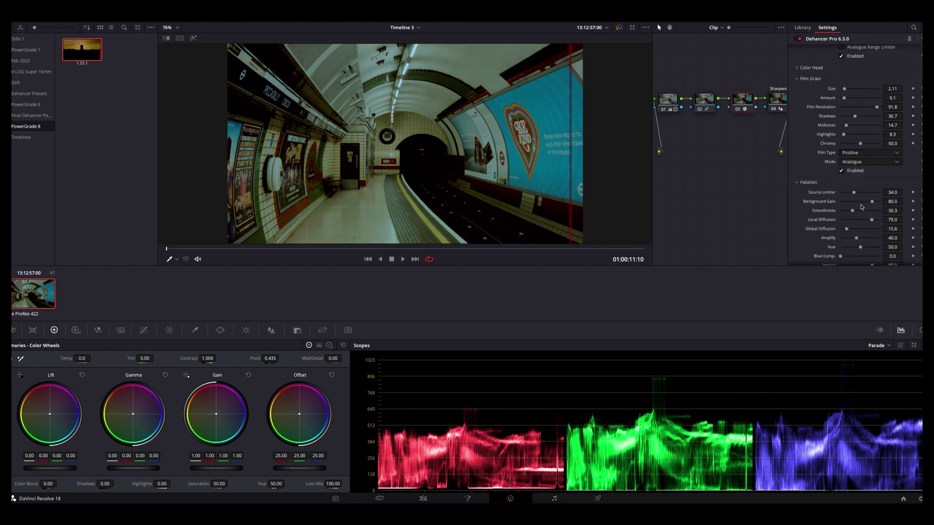
click(842, 231)
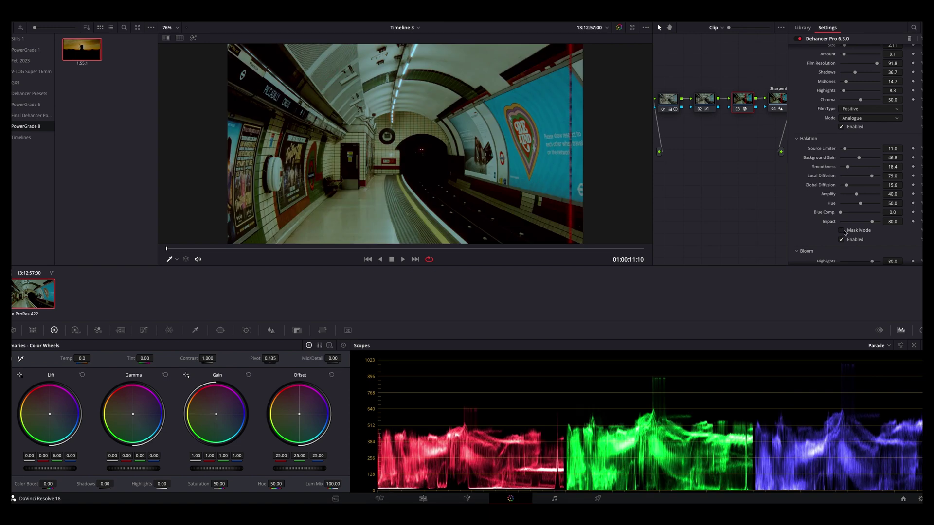
scroll(851, 175, up, 10)
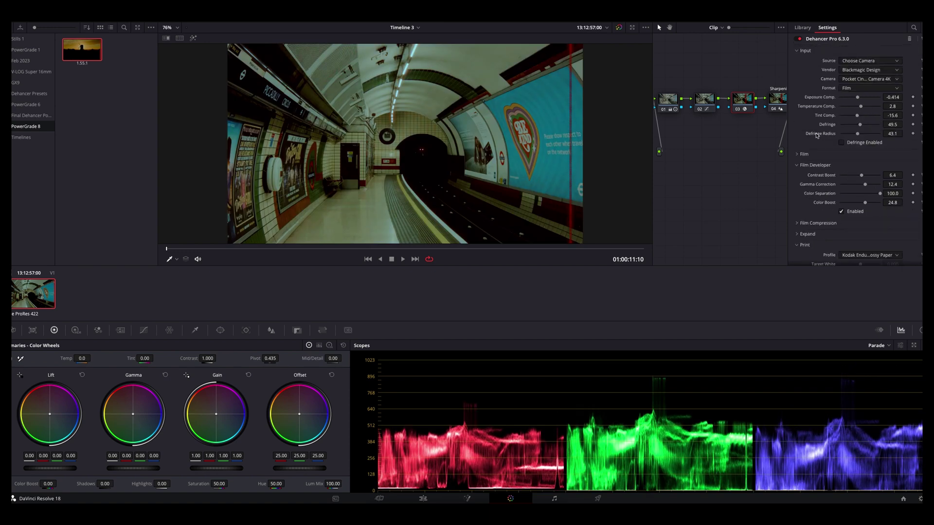
click(668, 99)
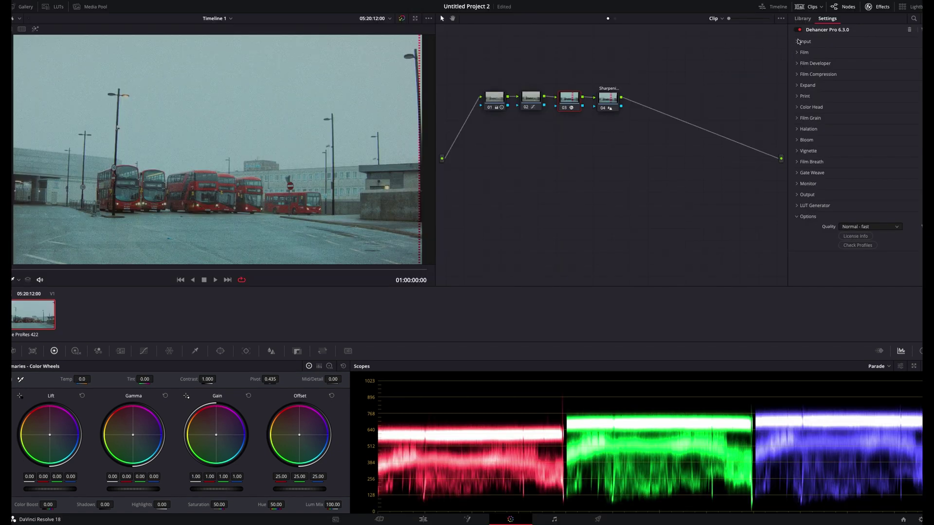
Step: Disable Dehancer's film grain on node 03 of the bus clip
click(796, 119)
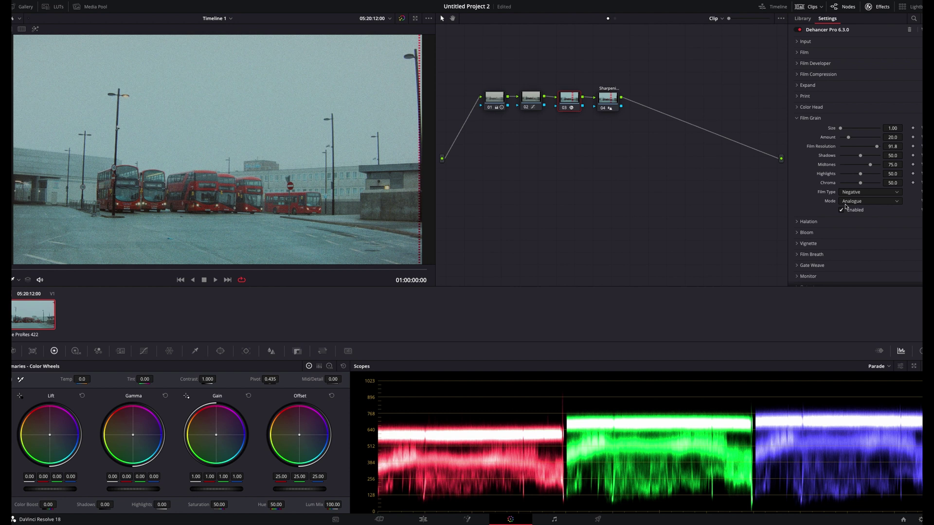
click(842, 210)
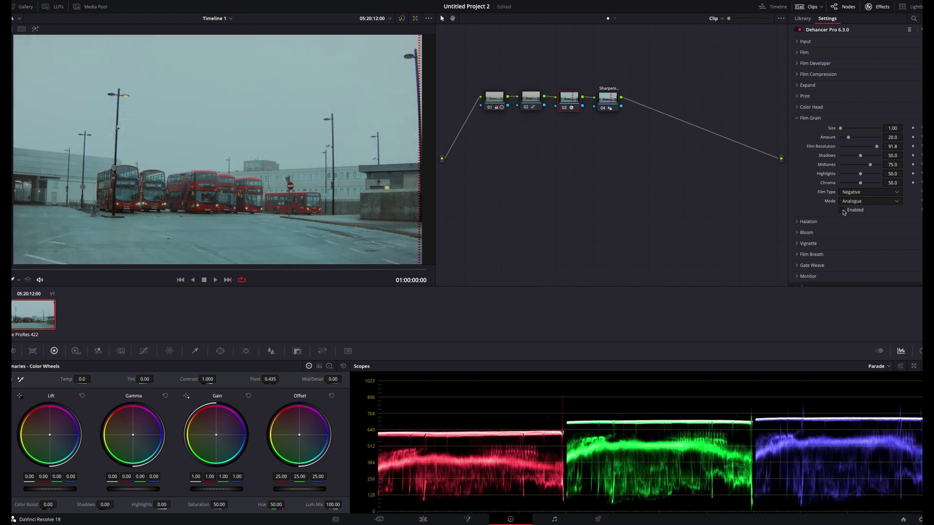
click(797, 119)
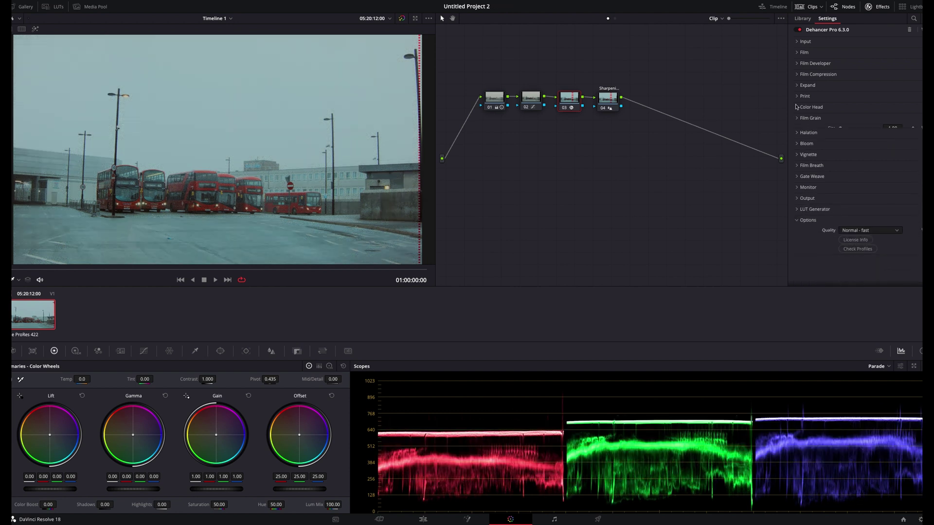
Step: Adjust the exposure and temperature compensation in the Dehancer input settings to darken and warm the image
click(796, 42)
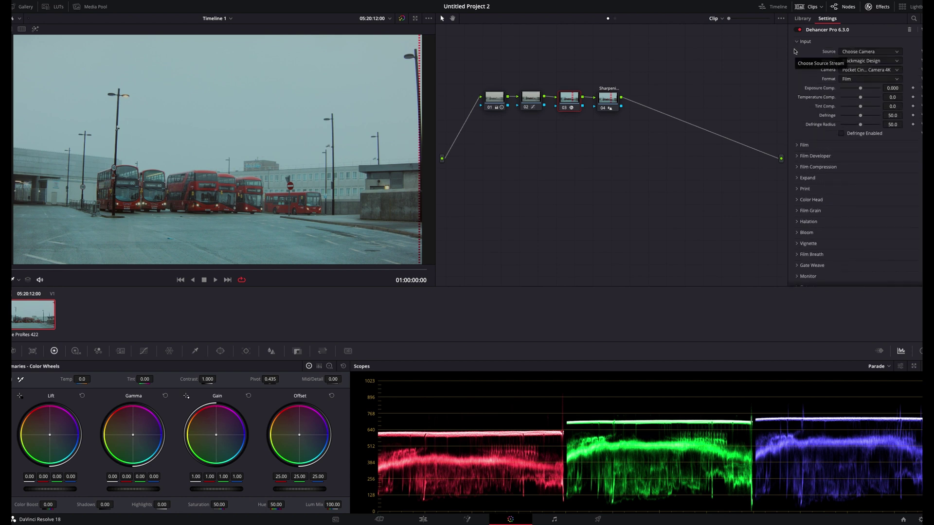
mouse_move(861, 88)
mouse_down()
mouse_move(853, 91)
mouse_move(863, 98)
mouse_up()
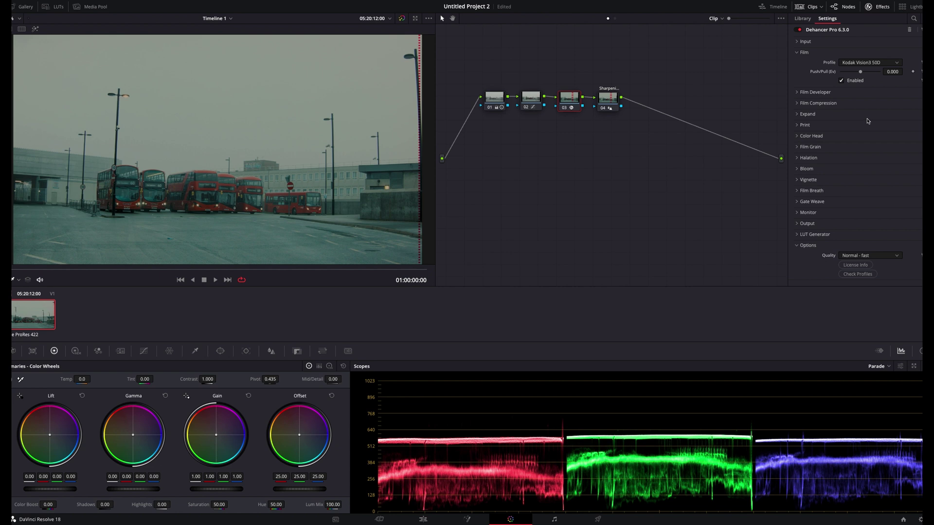
Step: Set the film profile to Cinestill 50D
click(864, 67)
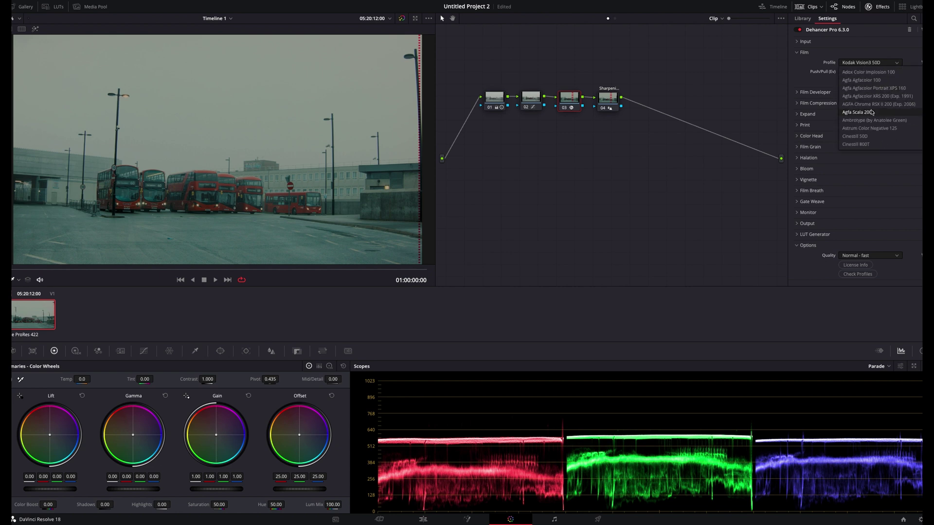
click(856, 136)
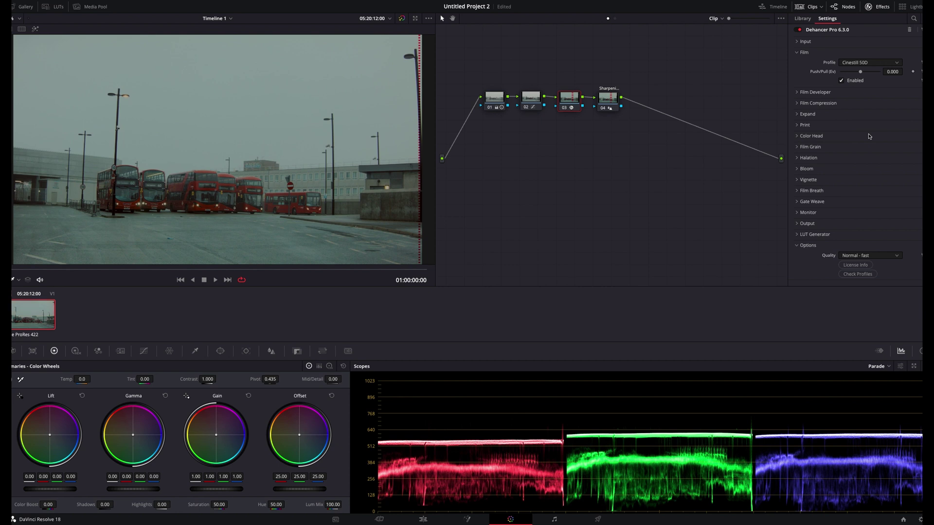
click(803, 52)
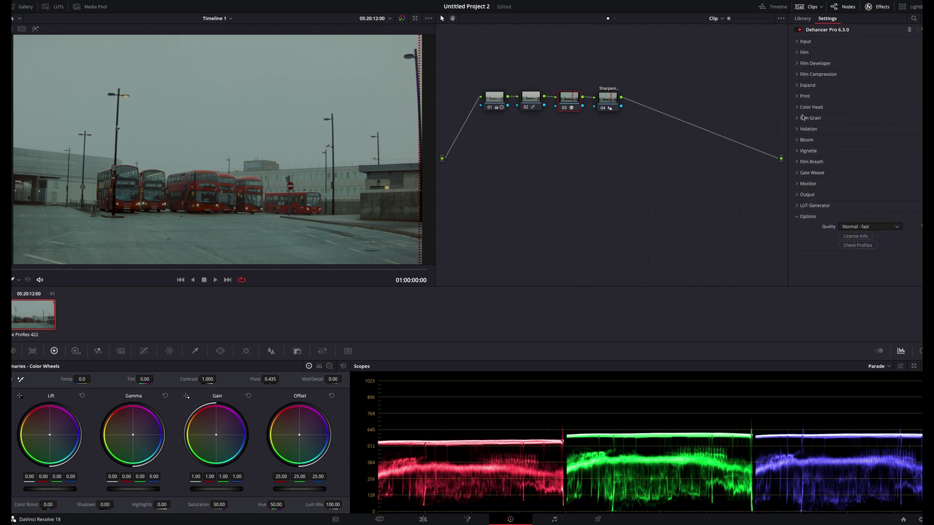
Step: Set the print profile to Kodak Endura Glossy Paper
click(798, 97)
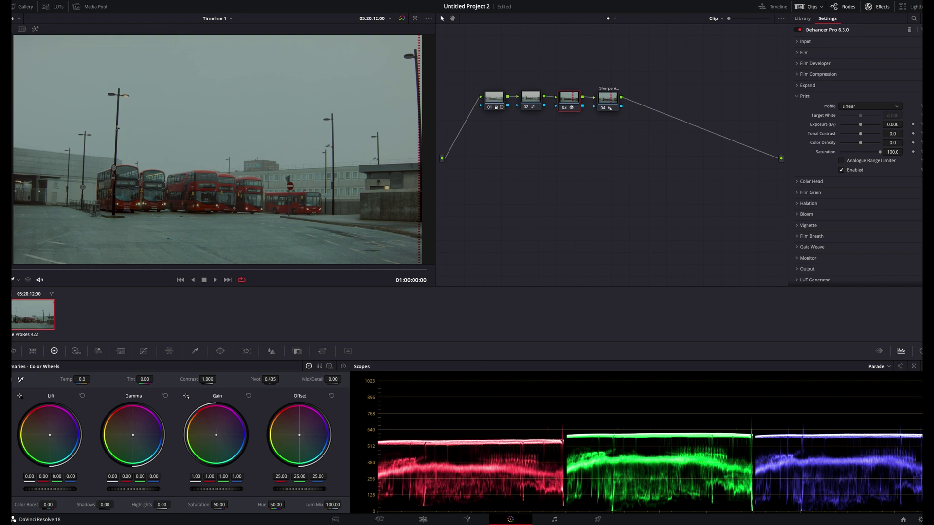
click(893, 106)
click(877, 147)
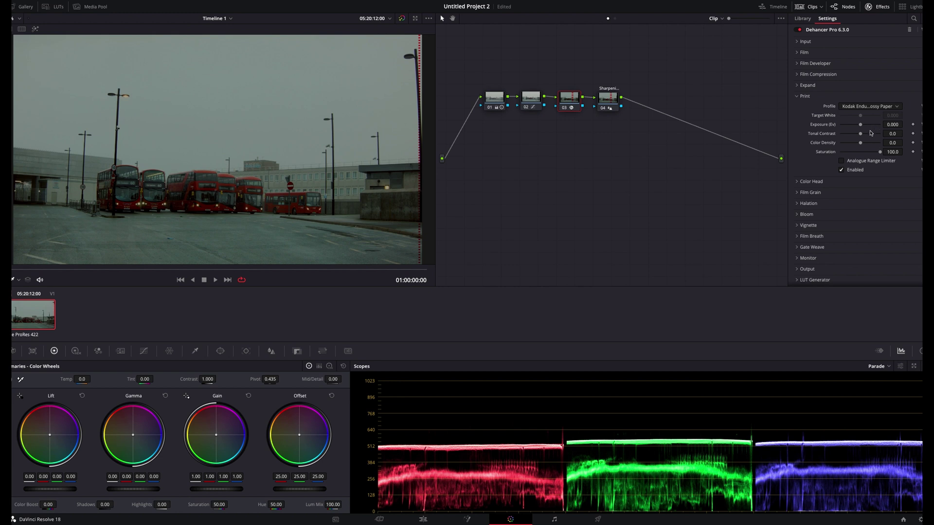
Step: Set the print exposure to about -0.138 and raise the print's color density
drag(865, 128, 861, 129)
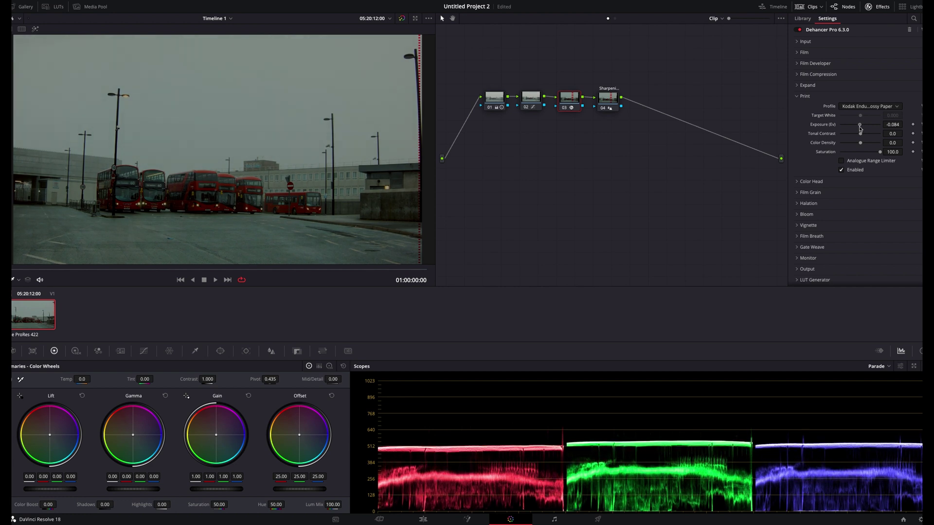
key(ctrl+z)
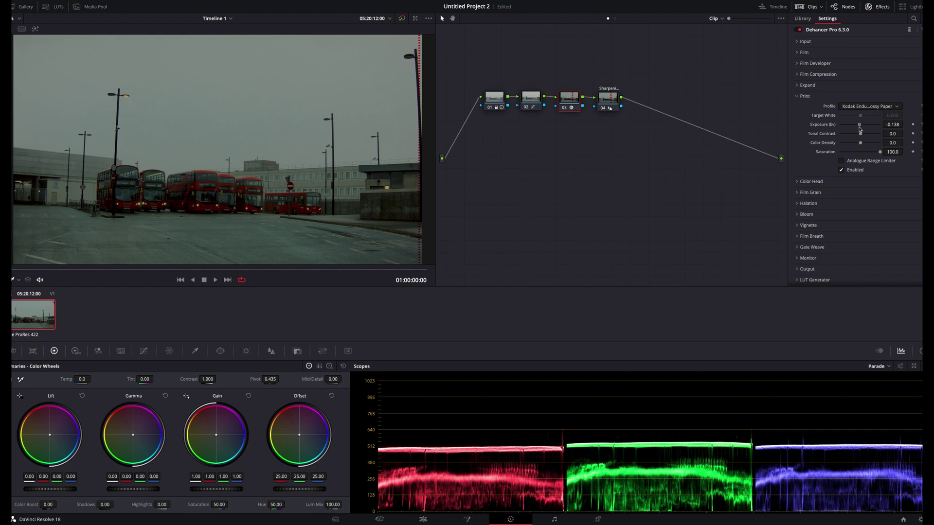
drag(861, 143, 869, 145)
click(800, 96)
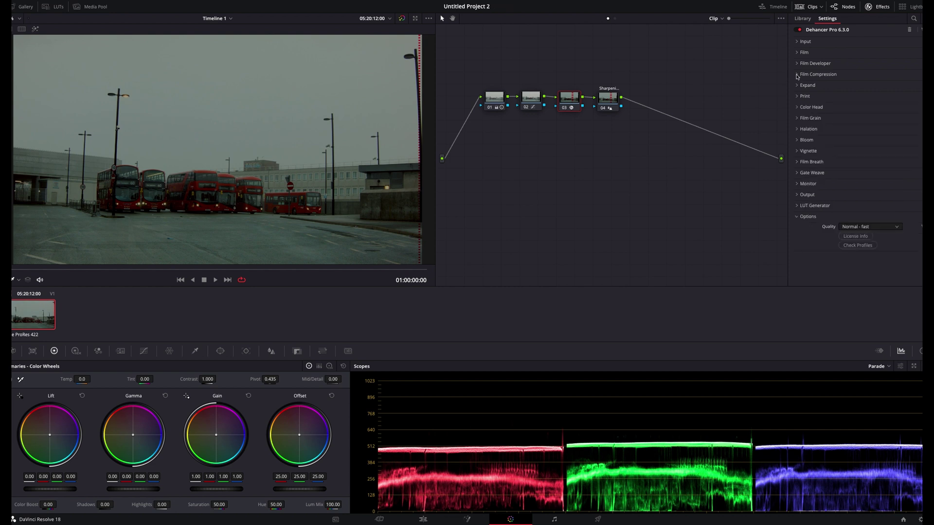
Step: Set the film compression's tonal range to about 52.3 and its impact to about 68.8
click(798, 75)
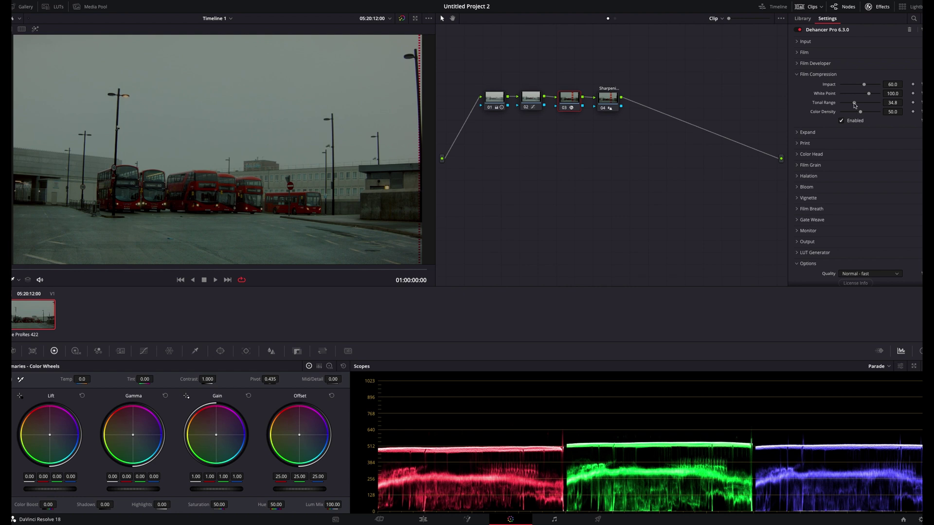
drag(855, 104, 866, 85)
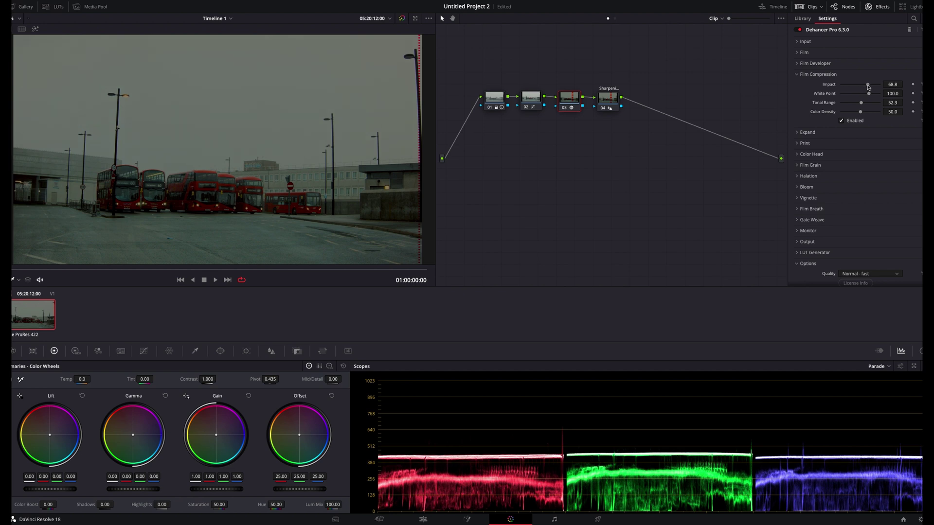
click(799, 74)
Step: Set the film developer's contrast boost to about 17.4, color boost to 35.8 and gamma correction to 10.6
click(798, 64)
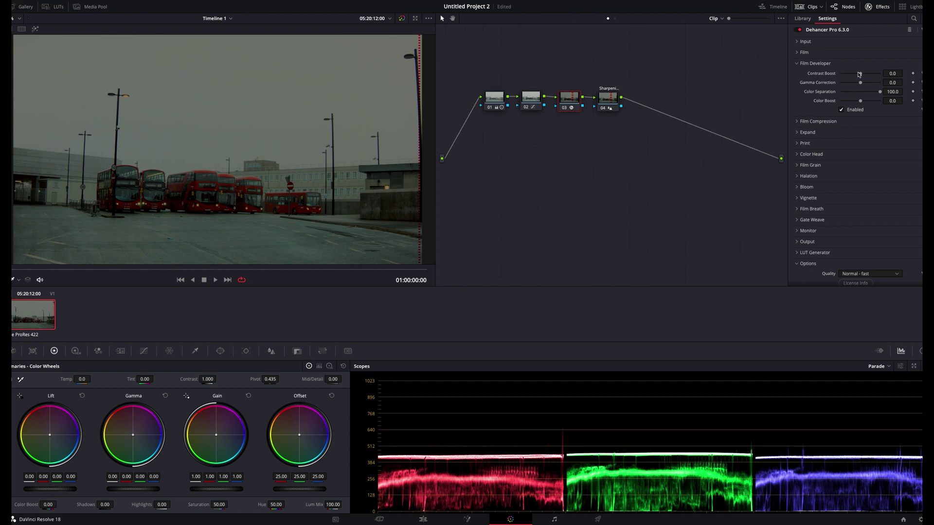
drag(859, 74, 868, 103)
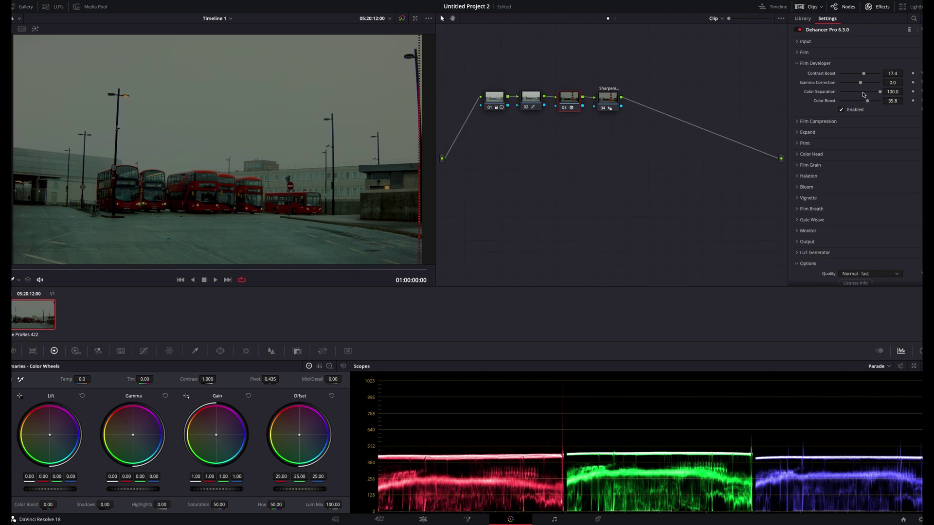
drag(861, 83, 865, 85)
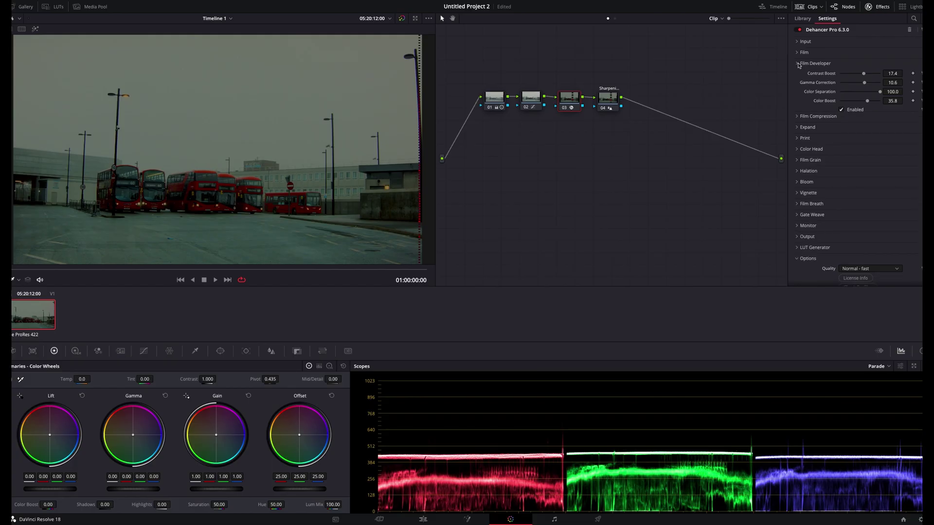
Step: Enable the film grain and set its film type to Positive
click(800, 119)
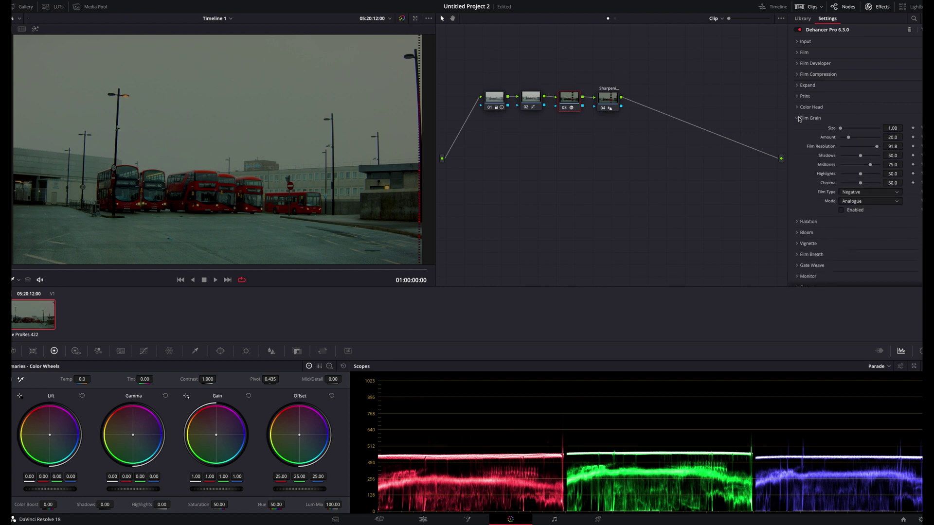
click(841, 210)
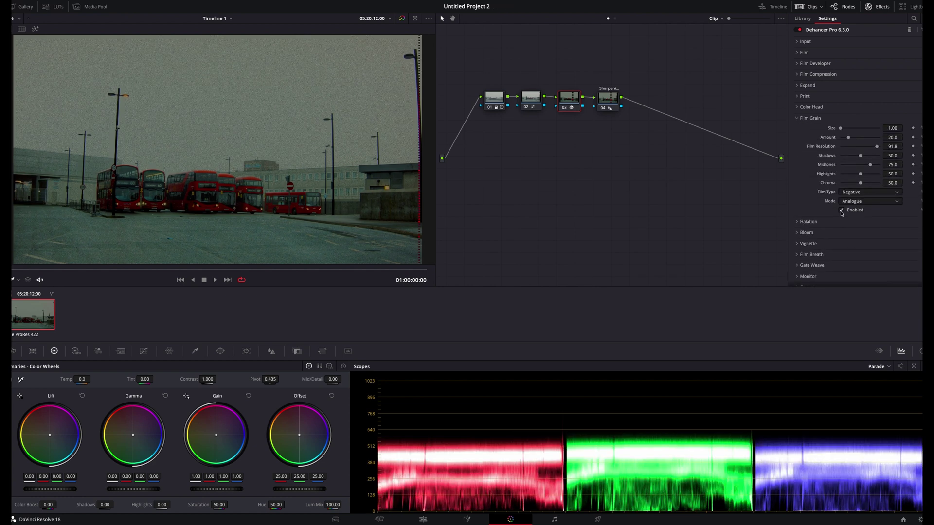
click(859, 194)
click(857, 210)
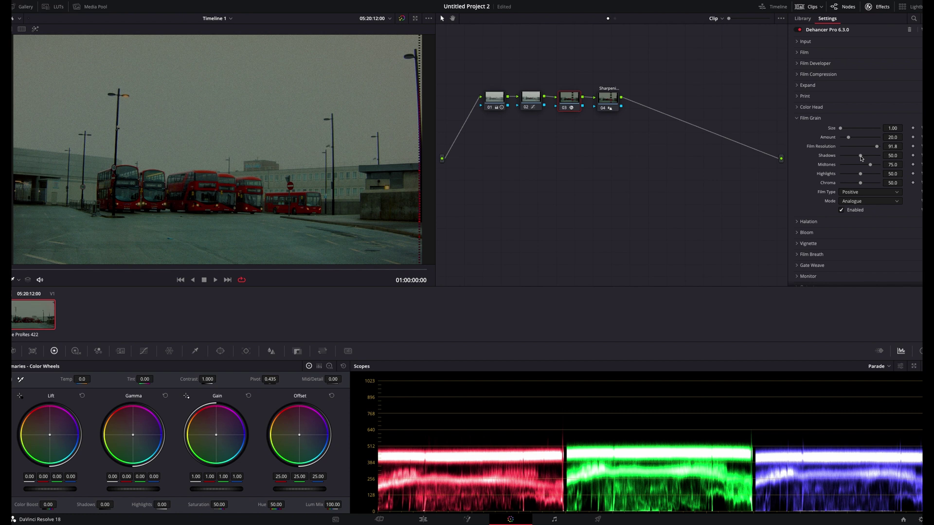
Step: Set the film grain to shadows 23.9, midtones 16.5, highlights 11.0, amount 9.1 and size 1.61
drag(861, 158, 845, 174)
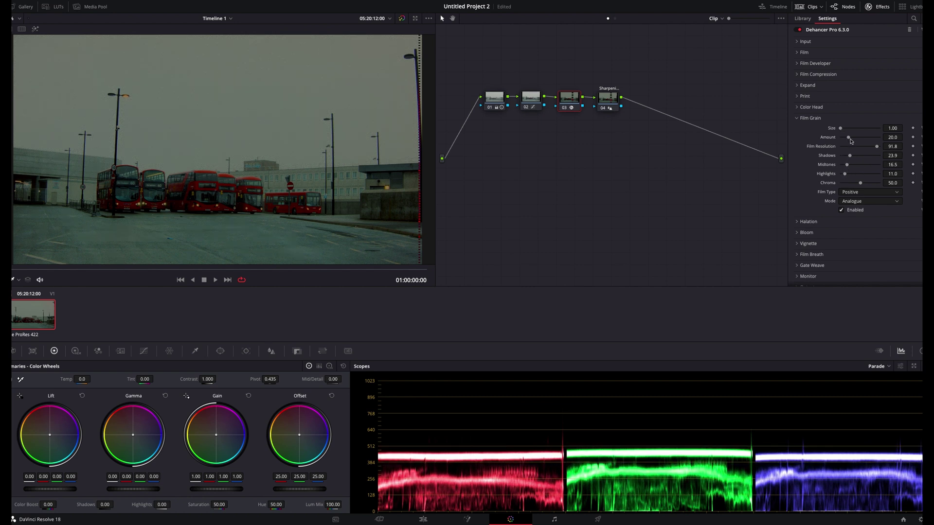
drag(850, 139, 843, 132)
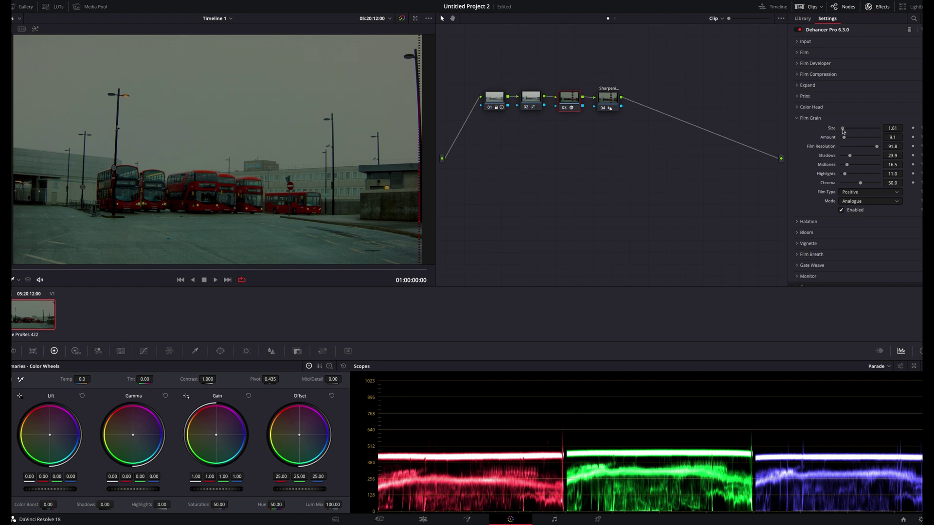
click(798, 118)
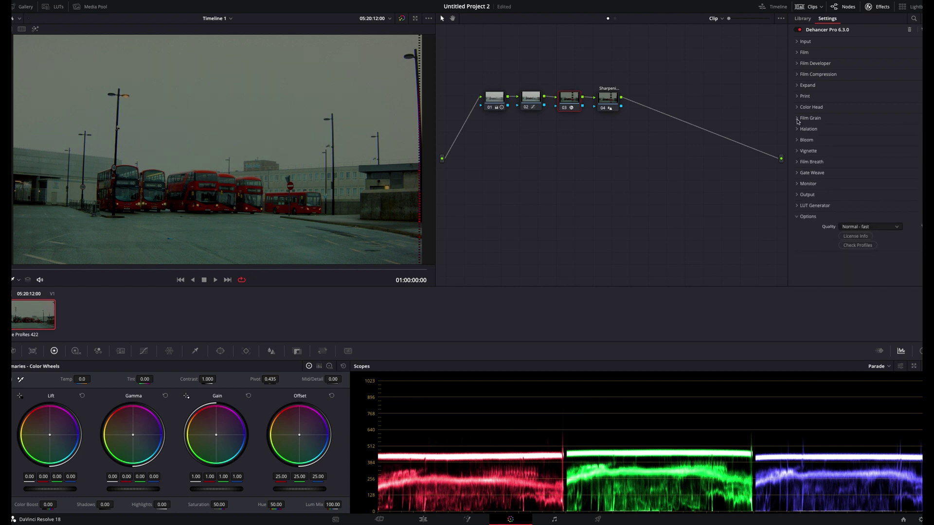
Step: Using the halation mask view, set source limiter and background gain to 22.0, smoothness 76.2, local diffusion 84.4, global diffusion 65.2 and impact 76.2
click(799, 130)
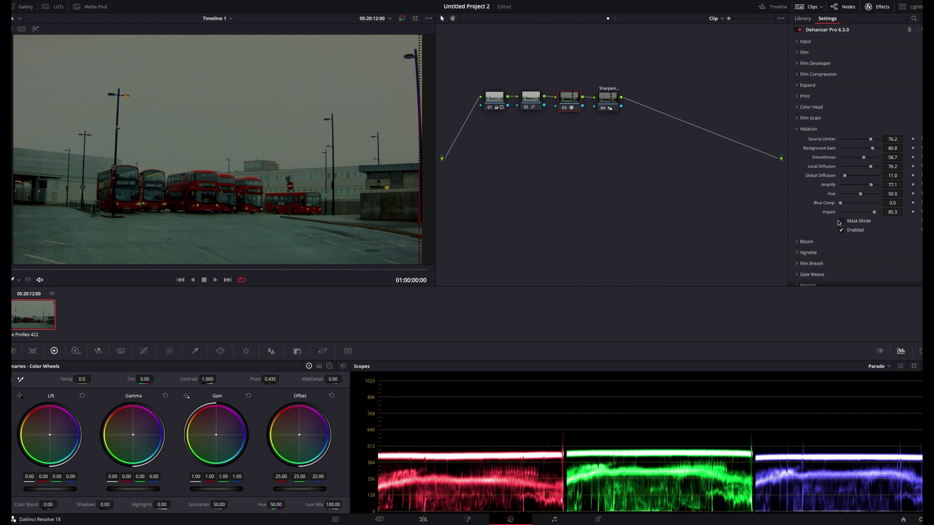
click(841, 223)
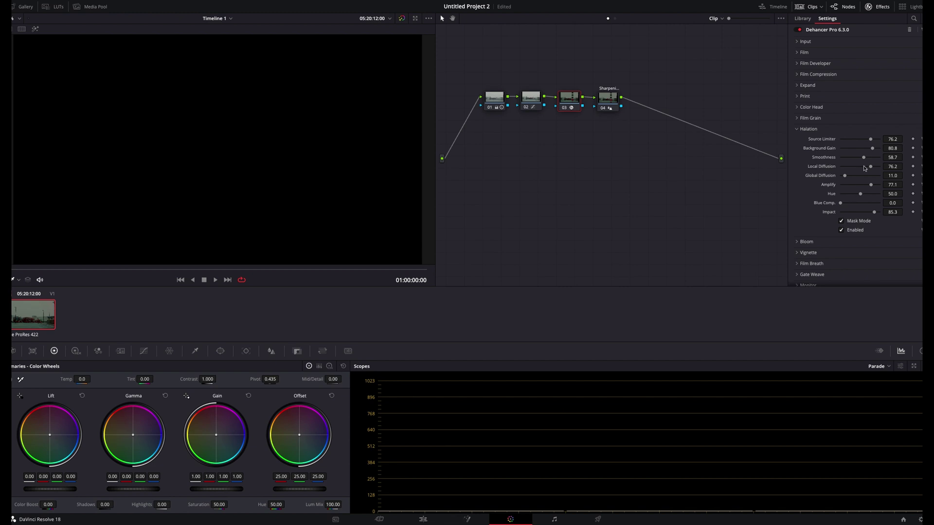
drag(872, 142, 844, 145)
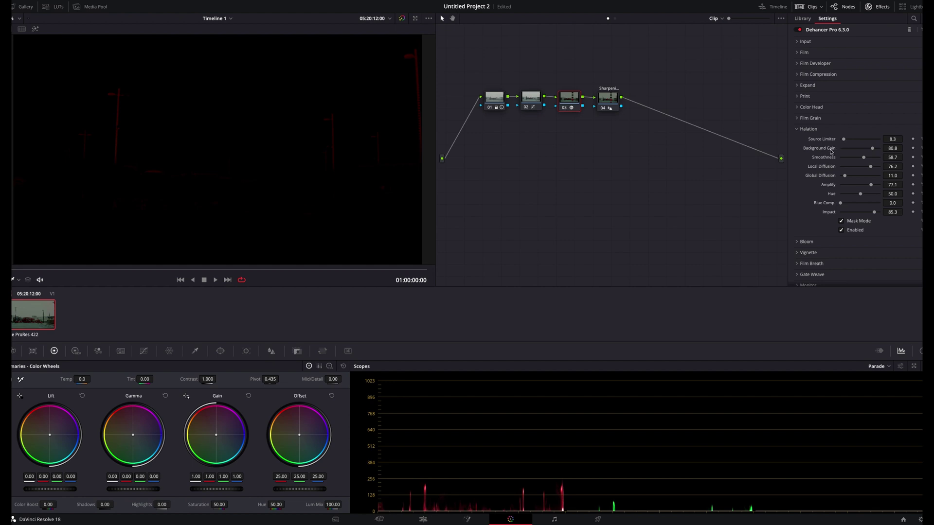
drag(830, 153, 875, 156)
mouse_move(877, 149)
mouse_down()
mouse_move(848, 153)
mouse_move(862, 154)
mouse_up()
click(841, 221)
click(842, 221)
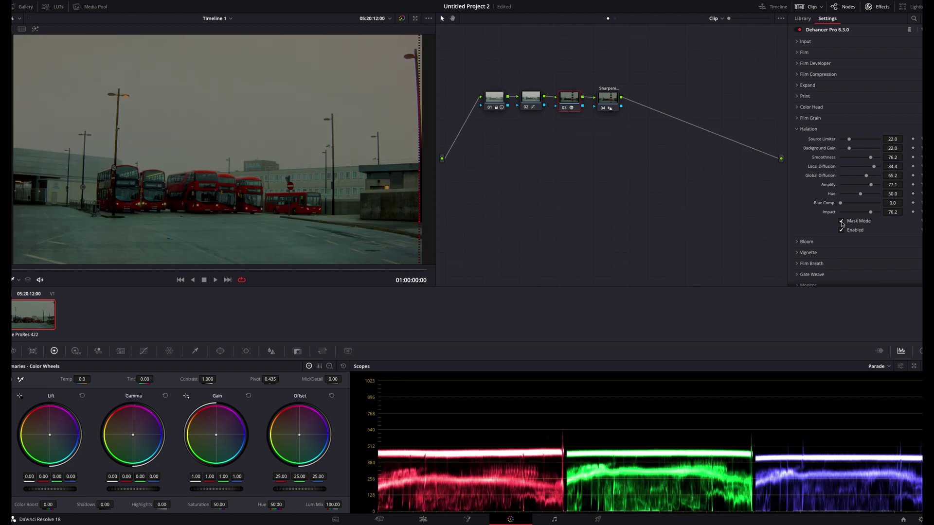
click(842, 222)
Step: On node 01, shift the gain color balance to 0.85, 1.14, 1.12, 1.09 and the gamma balance to 0.02, 0.01, 0.01, 0.00
click(495, 98)
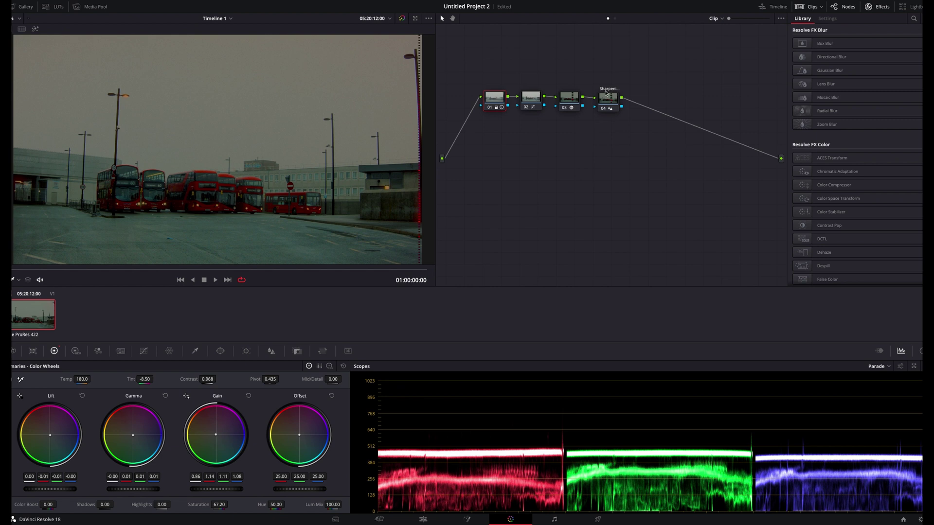
drag(222, 433, 199, 475)
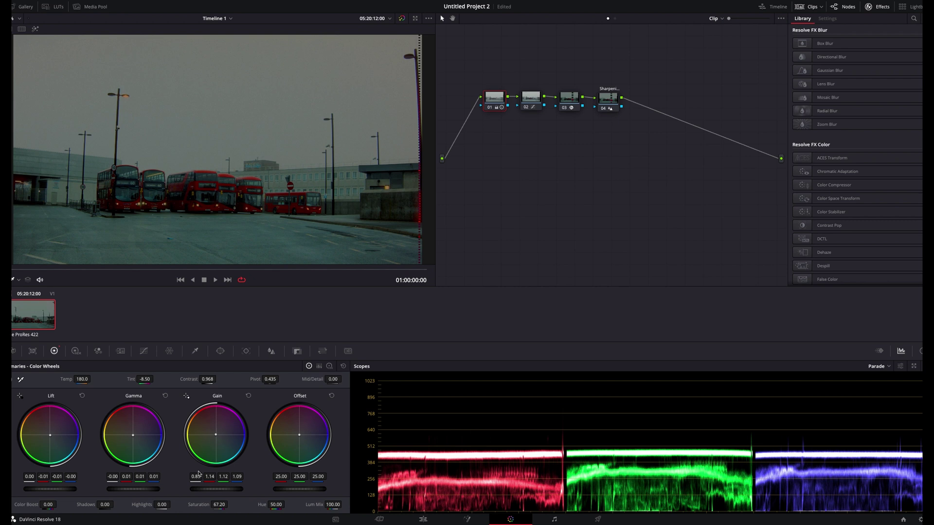
drag(133, 435, 130, 437)
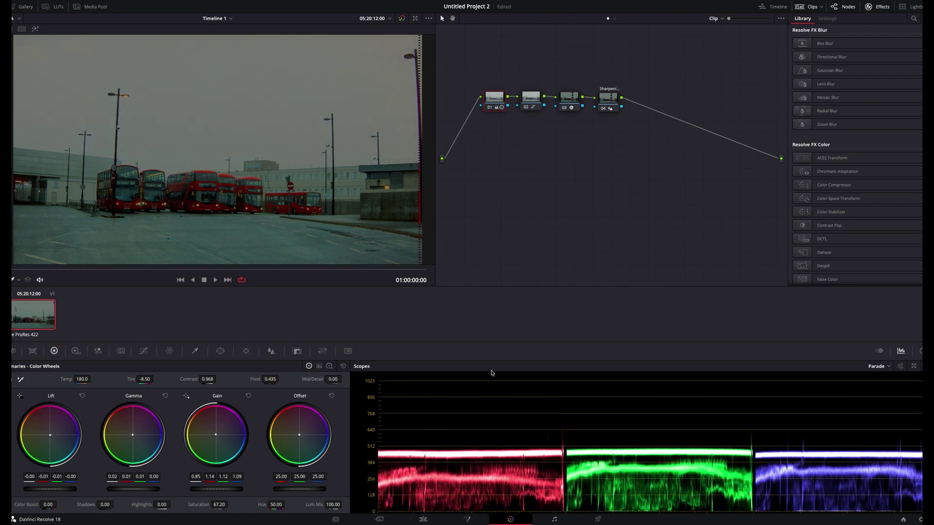